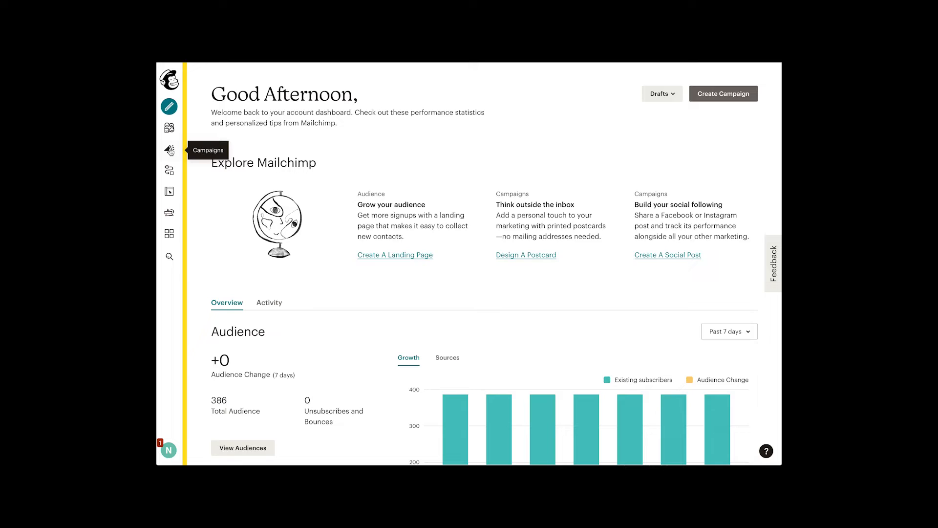
Go to the Campaigns area and open the saved email templates list.
{"action": "left_click", "coordinate": [170, 151]}
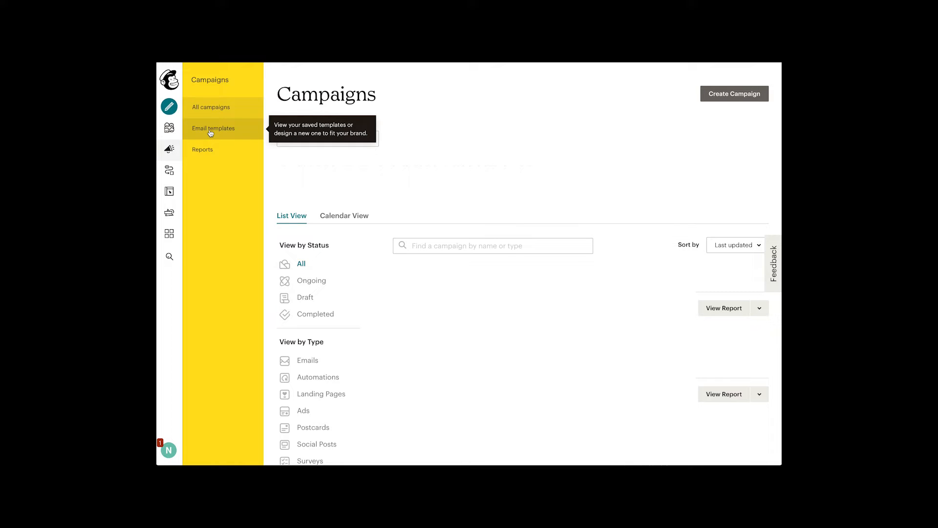
{"action": "left_click", "coordinate": [210, 132]}
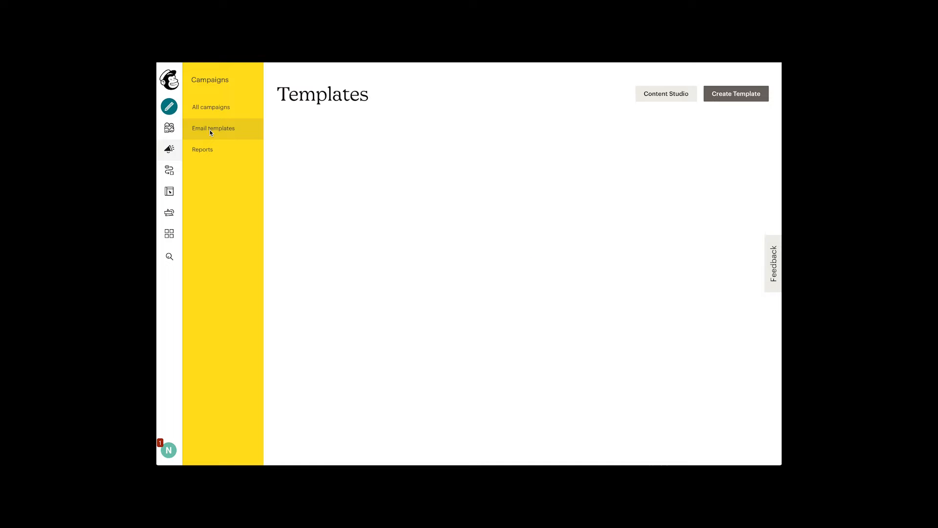
Start a new template and browse the Featured and Basic starting layouts.
{"action": "left_click", "coordinate": [749, 101]}
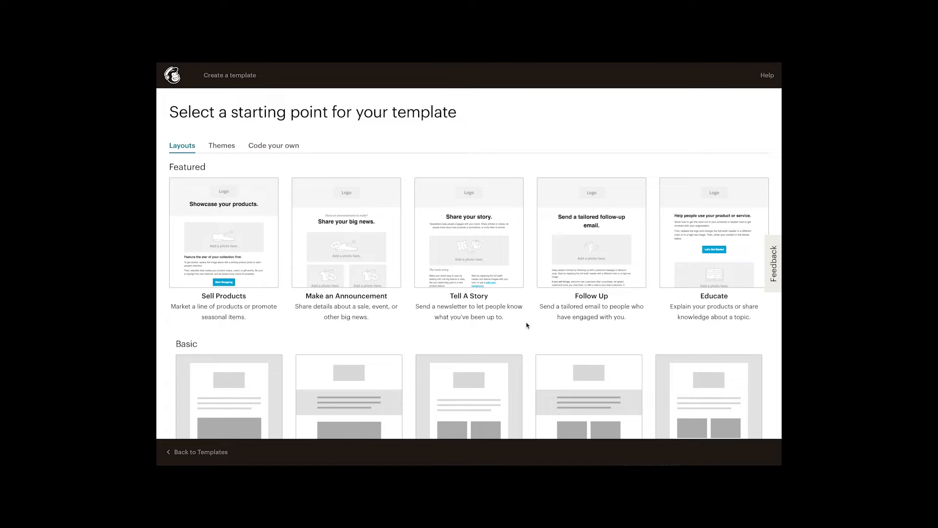
{"action": "scroll", "coordinate": [527, 325], "scroll_direction": "down", "scroll_amount": 4}
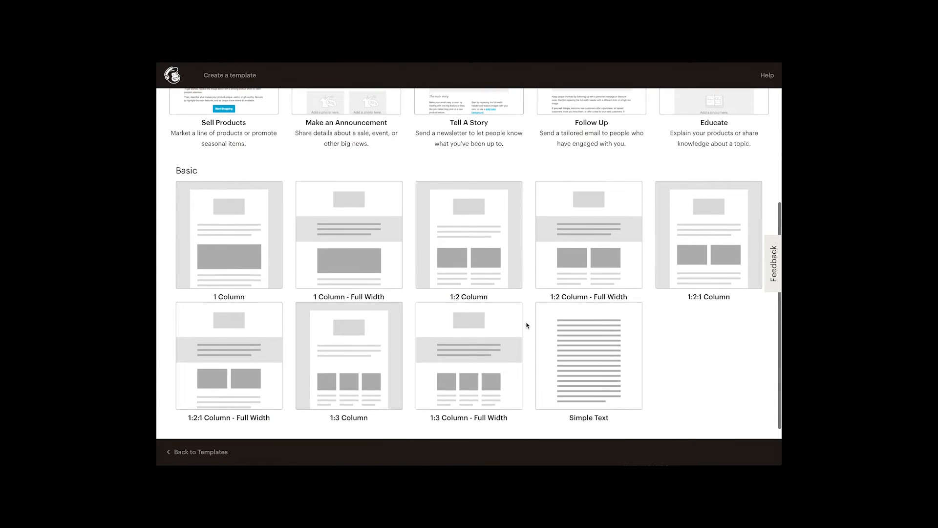
{"action": "scroll", "coordinate": [527, 325], "scroll_direction": "up", "scroll_amount": 3}
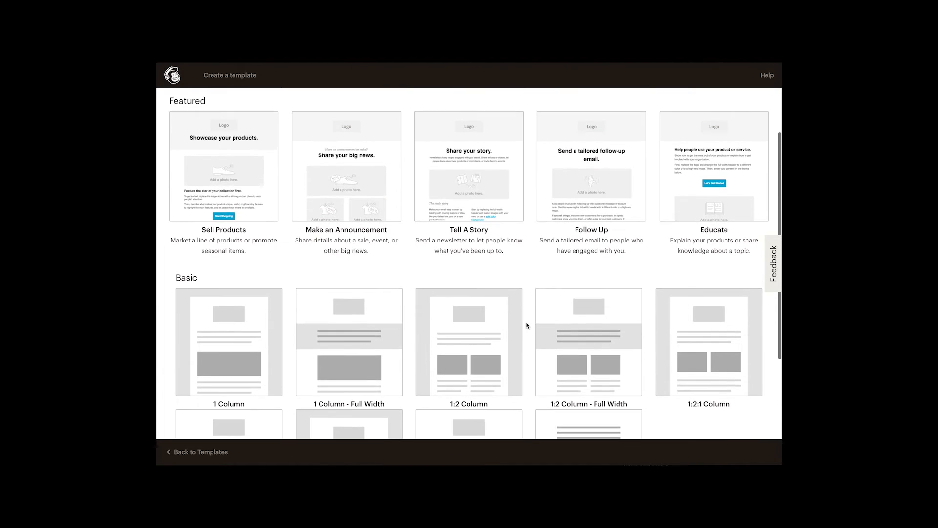
{"action": "scroll", "coordinate": [527, 325], "scroll_direction": "down", "scroll_amount": 1}
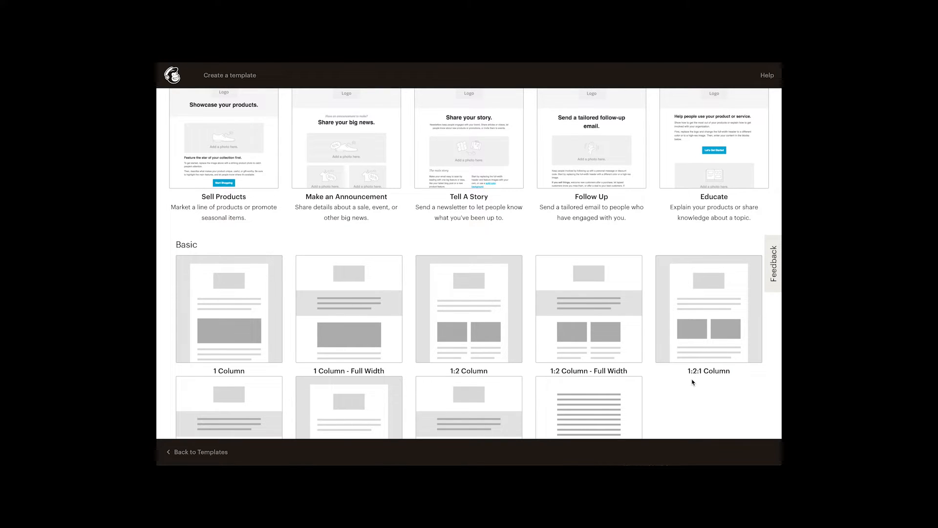
Start from the 1:2:1 Column layout and look over the new template's blocks.
{"action": "left_click", "coordinate": [723, 323]}
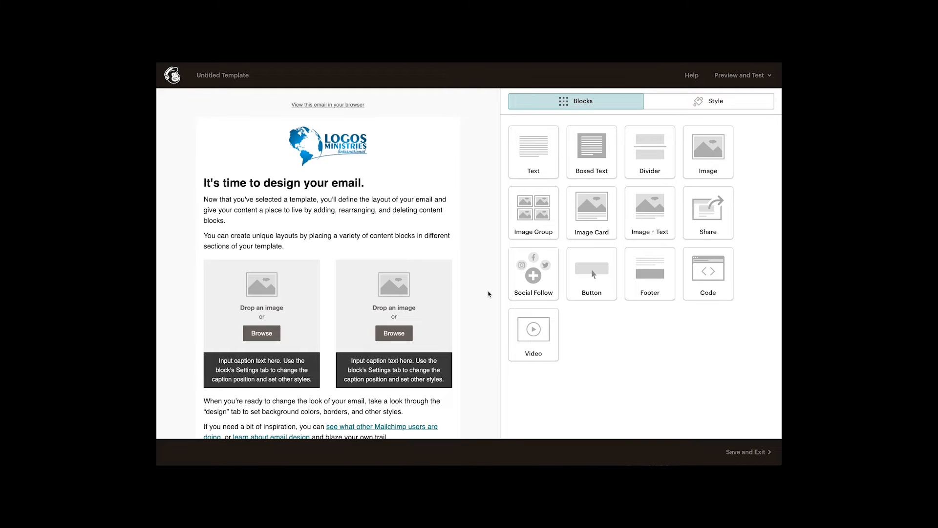
{"action": "scroll", "coordinate": [488, 293], "scroll_direction": "down", "scroll_amount": 3}
{"action": "scroll", "coordinate": [488, 292], "scroll_direction": "up", "scroll_amount": 3}
{"action": "mouse_move", "coordinate": [427, 225]}
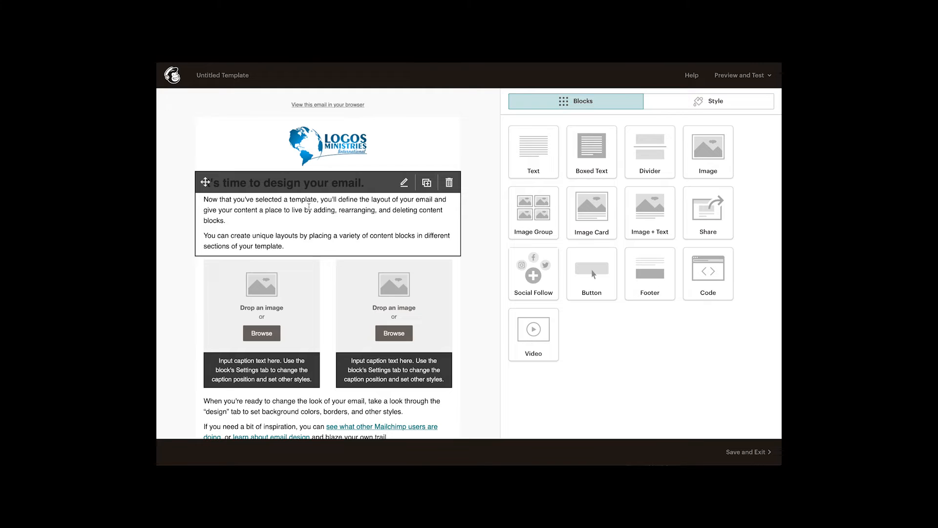
{"action": "scroll", "coordinate": [311, 398], "scroll_direction": "down", "scroll_amount": 5}
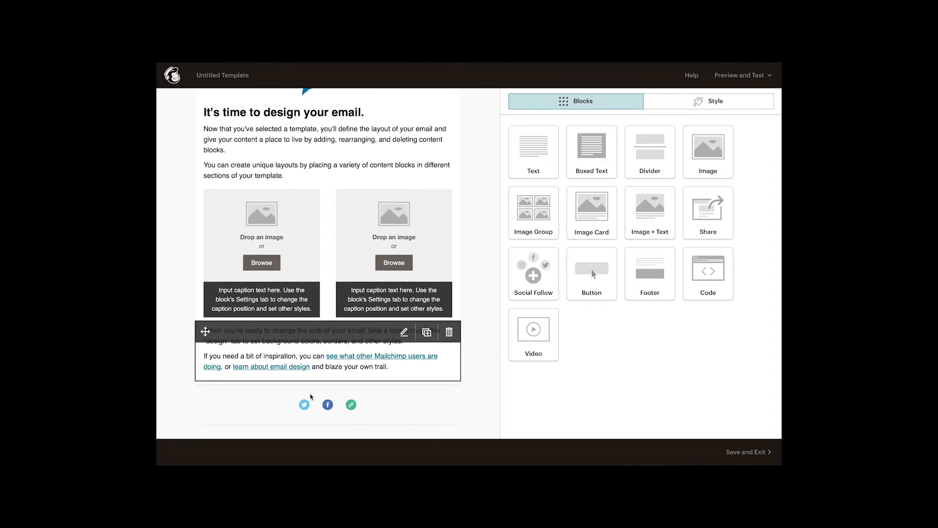
{"action": "scroll", "coordinate": [481, 332], "scroll_direction": "up", "scroll_amount": 5}
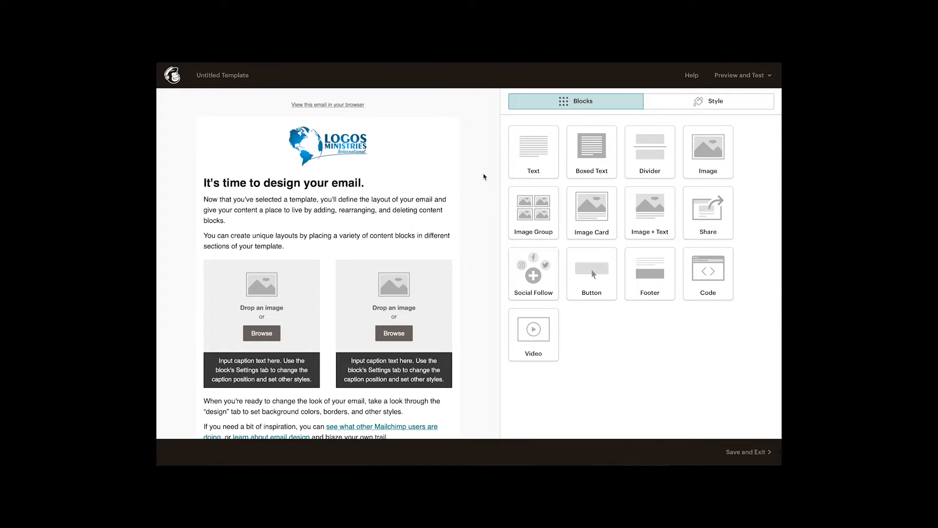
Switch to the Style tab to list the template's style sections.
{"action": "left_click", "coordinate": [676, 106]}
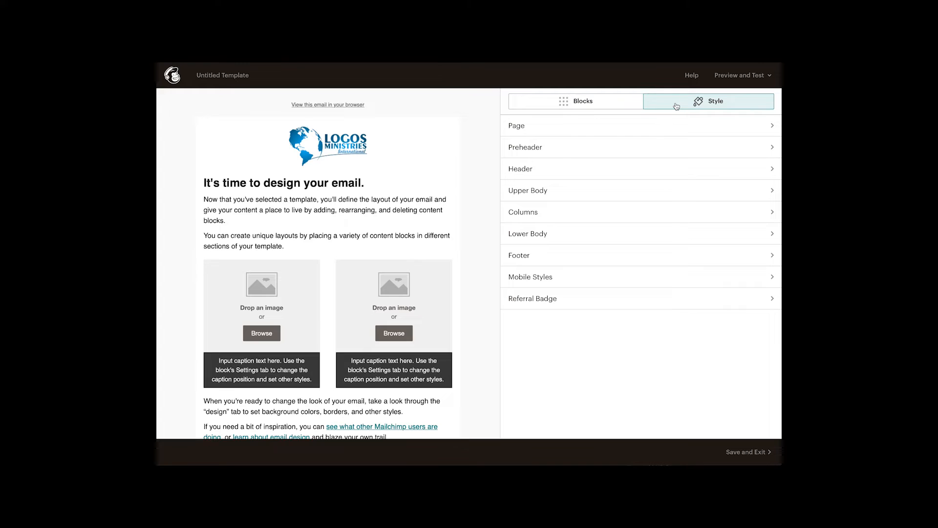
{"action": "left_click", "coordinate": [591, 110]}
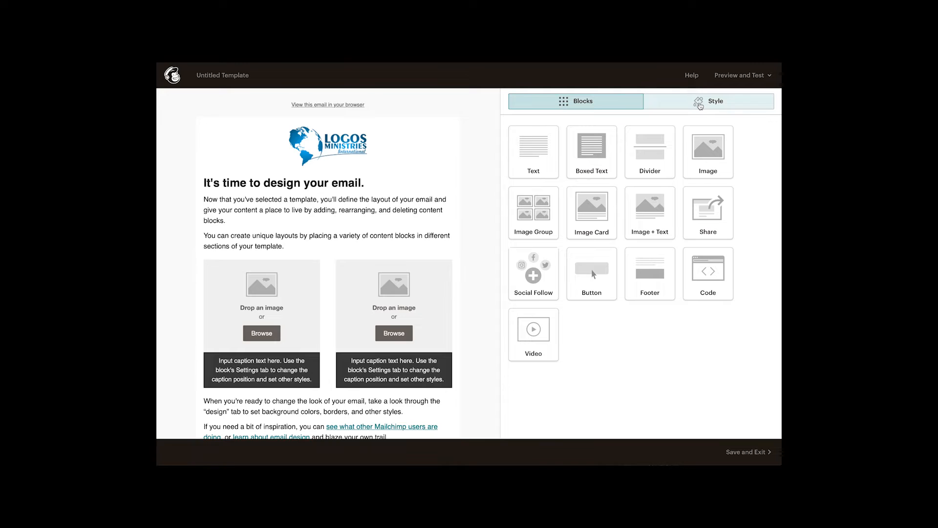
{"action": "left_click", "coordinate": [700, 106]}
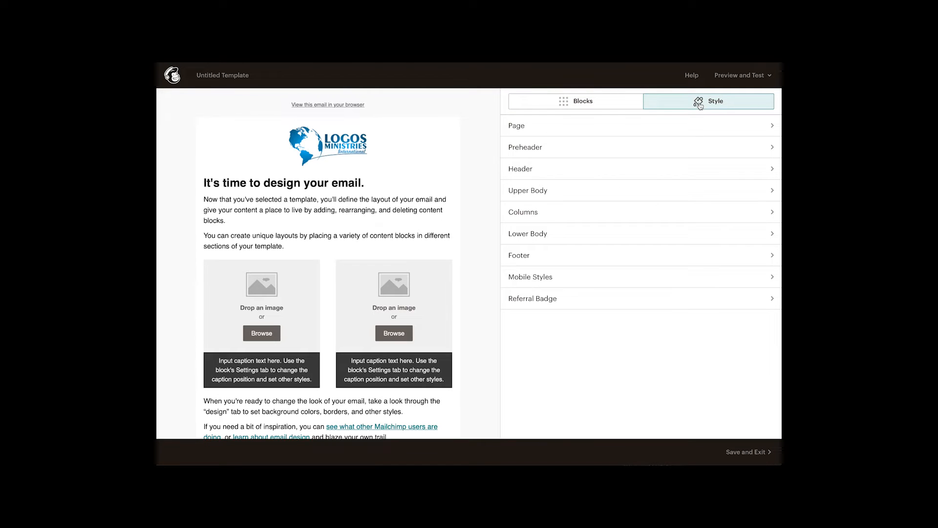
Replace the Page background hex value #FAFAFA with f4f5f5.
{"action": "left_click", "coordinate": [519, 127]}
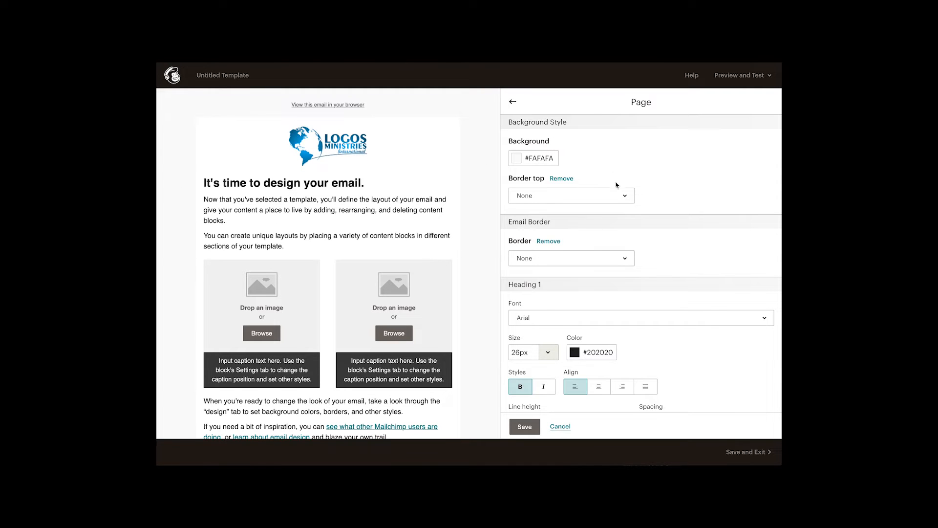
{"action": "left_click", "coordinate": [517, 158]}
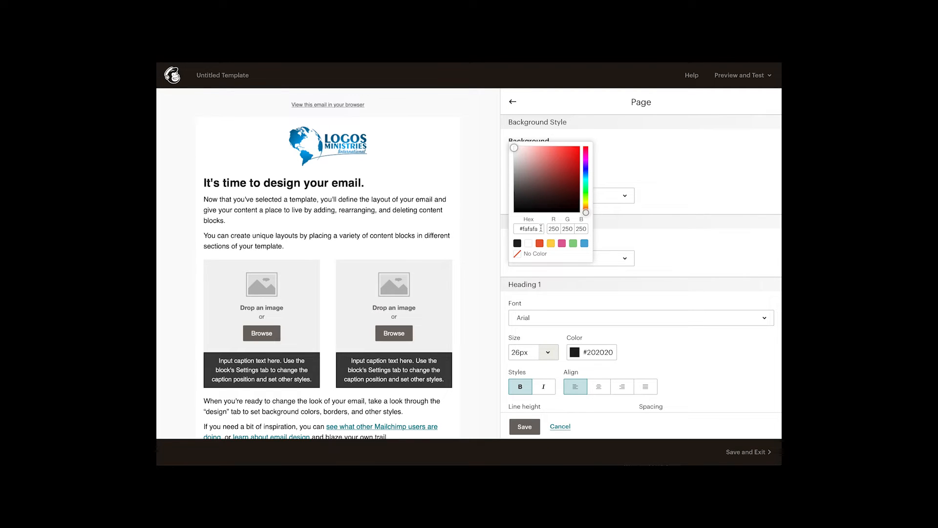
{"action": "left_click", "coordinate": [540, 229]}
{"action": "double_click", "coordinate": [523, 229]}
{"action": "type", "text": "f4f5f5"}
{"action": "left_click", "coordinate": [699, 173]}
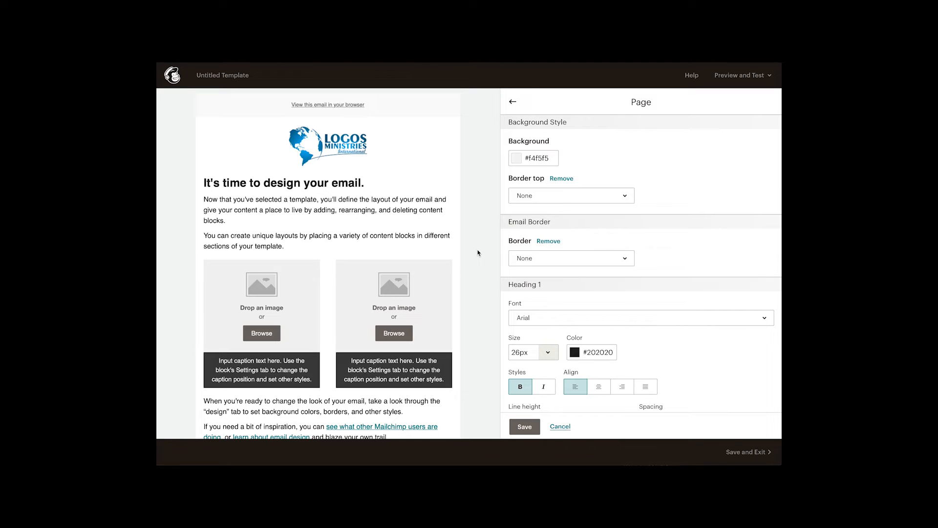
Look over the remaining Page settings, then save them to return to the style list.
{"action": "scroll", "coordinate": [714, 176], "scroll_direction": "down", "scroll_amount": 1}
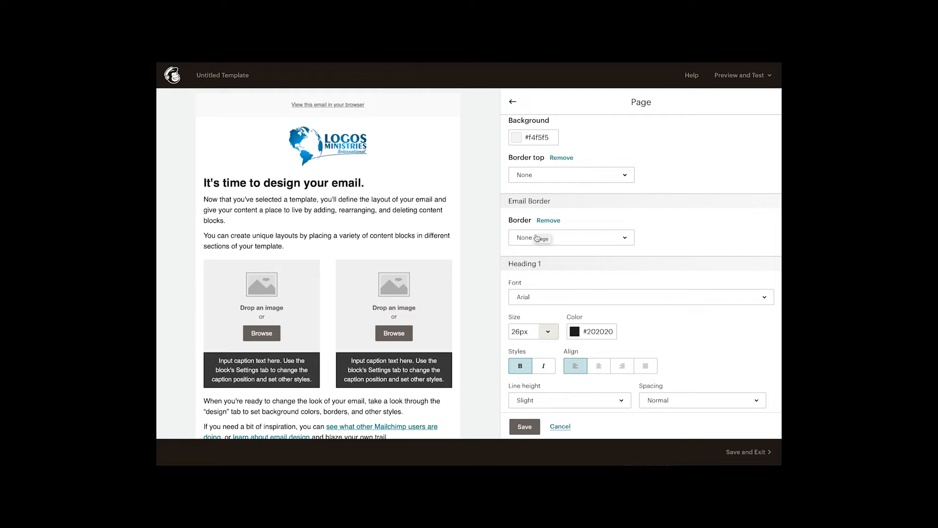
{"action": "mouse_move", "coordinate": [248, 139]}
{"action": "scroll", "coordinate": [743, 216], "scroll_direction": "down", "scroll_amount": 1}
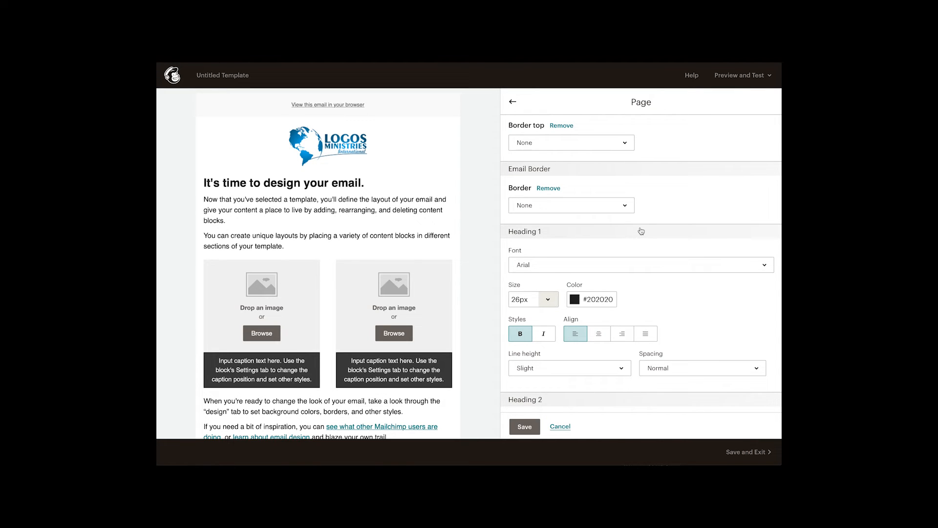
{"action": "scroll", "coordinate": [641, 231], "scroll_direction": "down", "scroll_amount": 8}
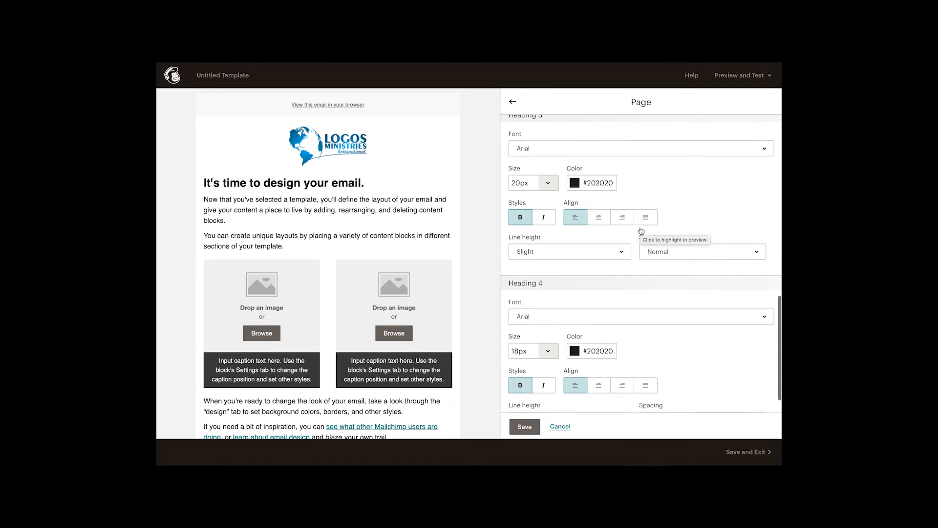
{"action": "scroll", "coordinate": [660, 234], "scroll_direction": "up", "scroll_amount": 8}
{"action": "scroll", "coordinate": [683, 238], "scroll_direction": "up", "scroll_amount": 3}
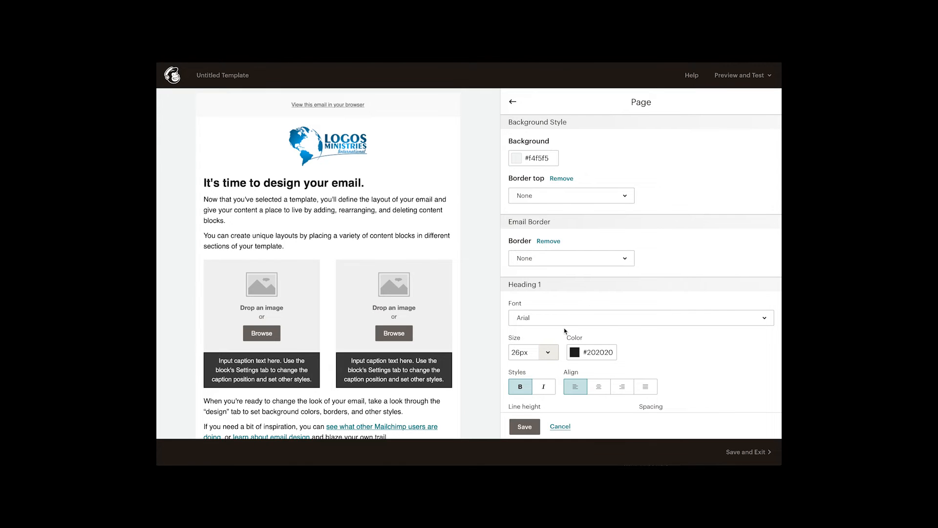
{"action": "left_click", "coordinate": [524, 426]}
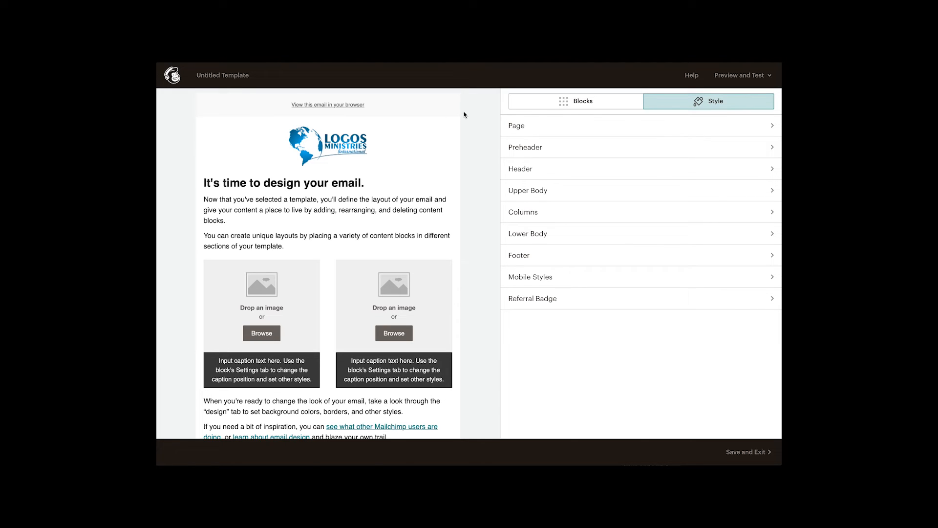
In Preheader styles, replace the background's #fafafa hex value with f4f5f5.
{"action": "left_click", "coordinate": [522, 152]}
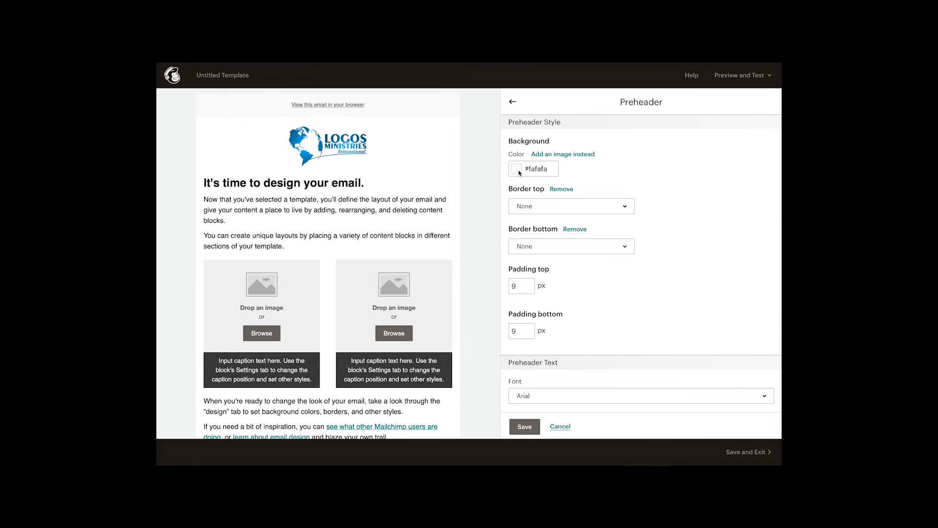
{"action": "left_click", "coordinate": [517, 169]}
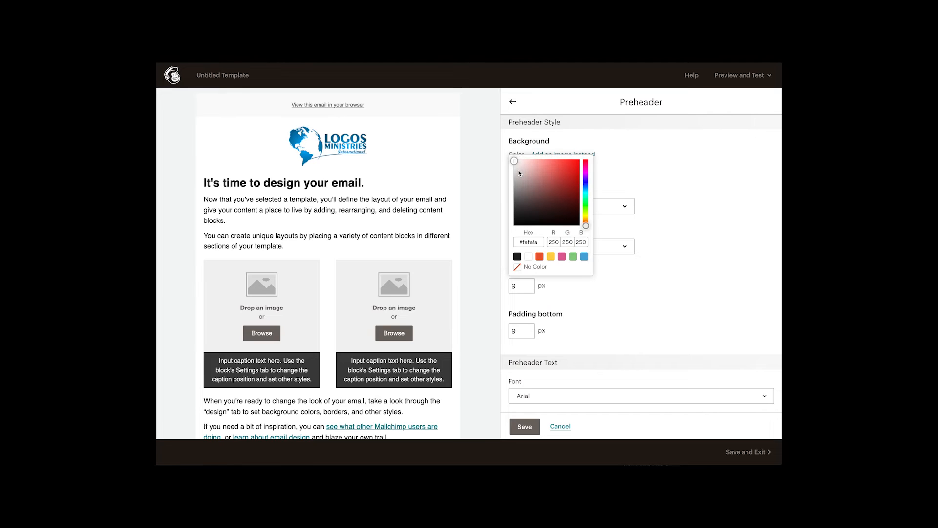
{"action": "left_click_drag", "start_coordinate": [540, 242], "coordinate": [524, 243]}
{"action": "type", "text": "f4f5f5"}
{"action": "left_click", "coordinate": [703, 176]}
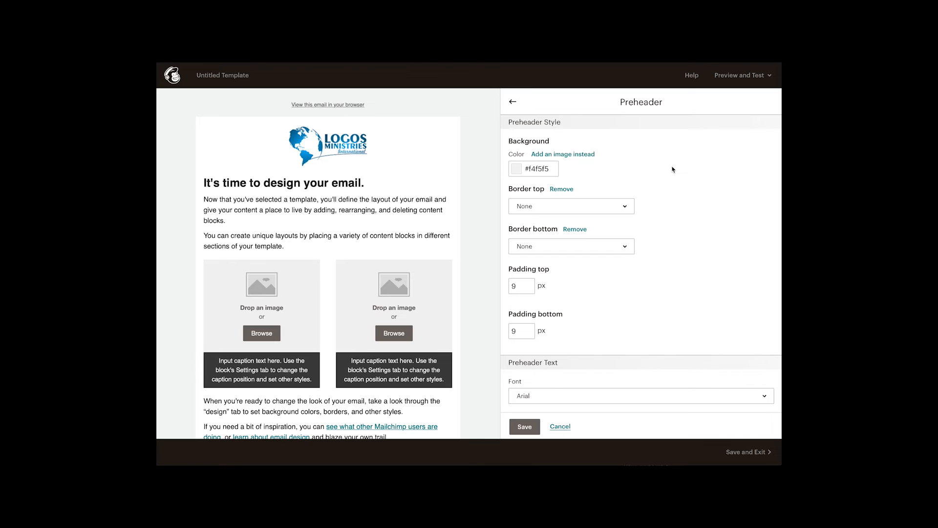
{"action": "scroll", "coordinate": [673, 170], "scroll_direction": "down", "scroll_amount": 1}
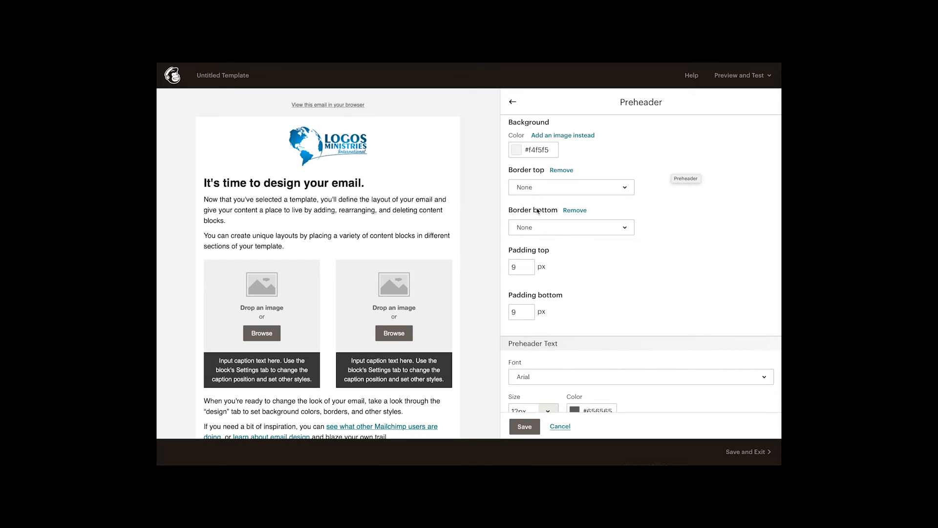
{"action": "left_click", "coordinate": [519, 268]}
{"action": "left_click_drag", "start_coordinate": [514, 268], "coordinate": [511, 268]}
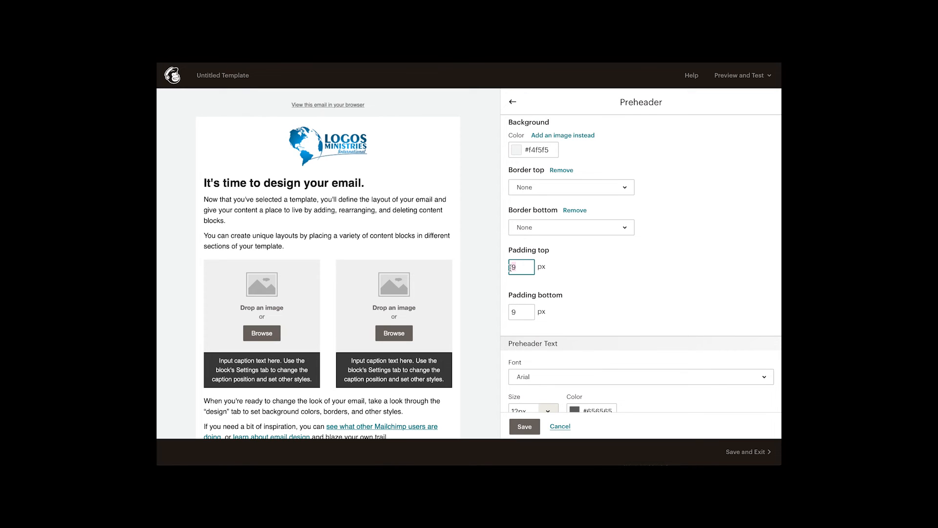
{"action": "type", "text": "29"}
{"action": "left_click", "coordinate": [603, 279]}
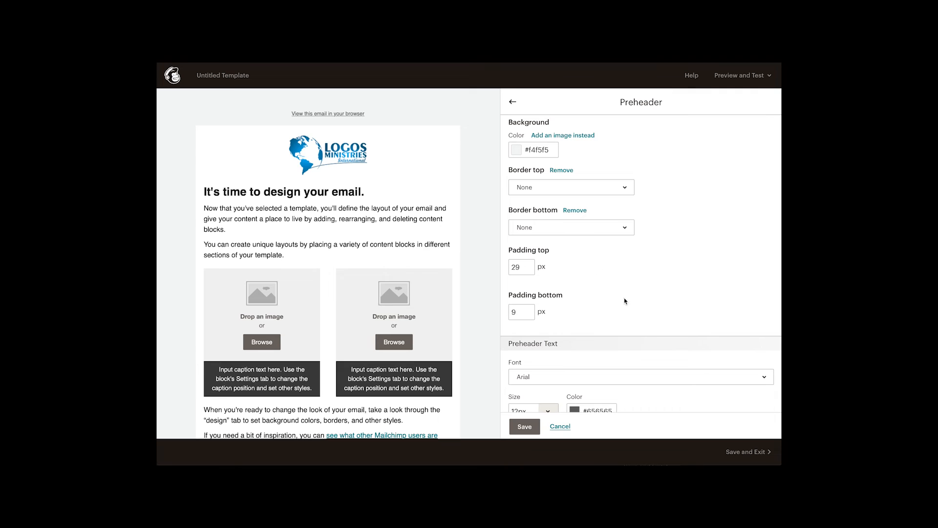
{"action": "left_click_drag", "start_coordinate": [527, 266], "coordinate": [509, 266]}
{"action": "type", "text": "9"}
{"action": "left_click", "coordinate": [614, 282]}
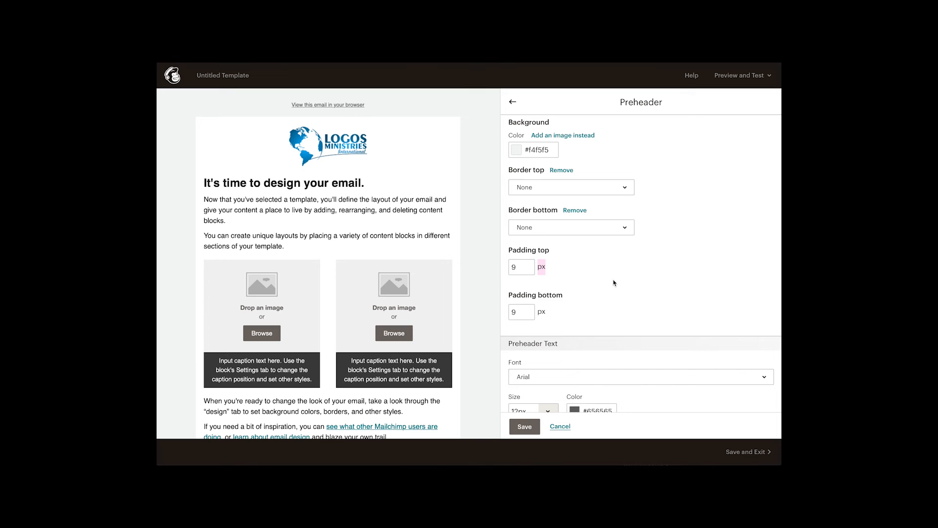
{"action": "scroll", "coordinate": [614, 282], "scroll_direction": "down", "scroll_amount": 3}
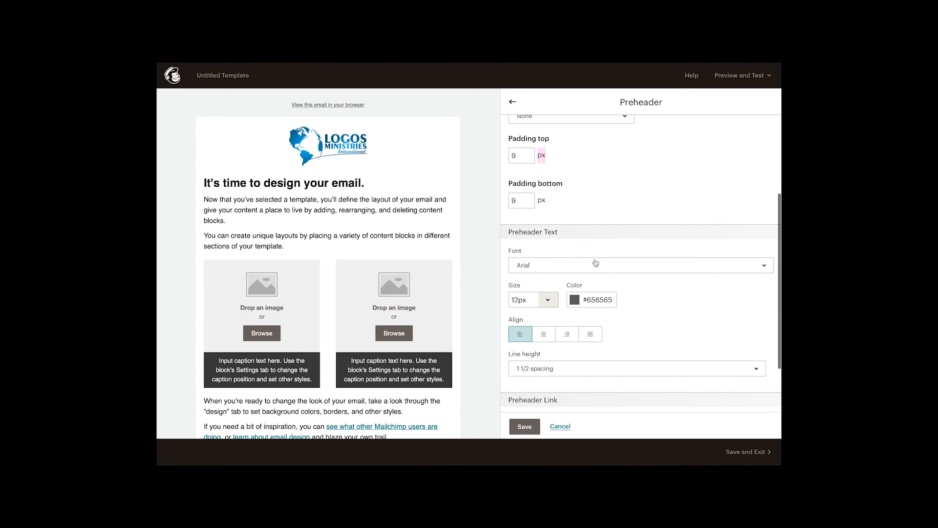
{"action": "mouse_move", "coordinate": [427, 188]}
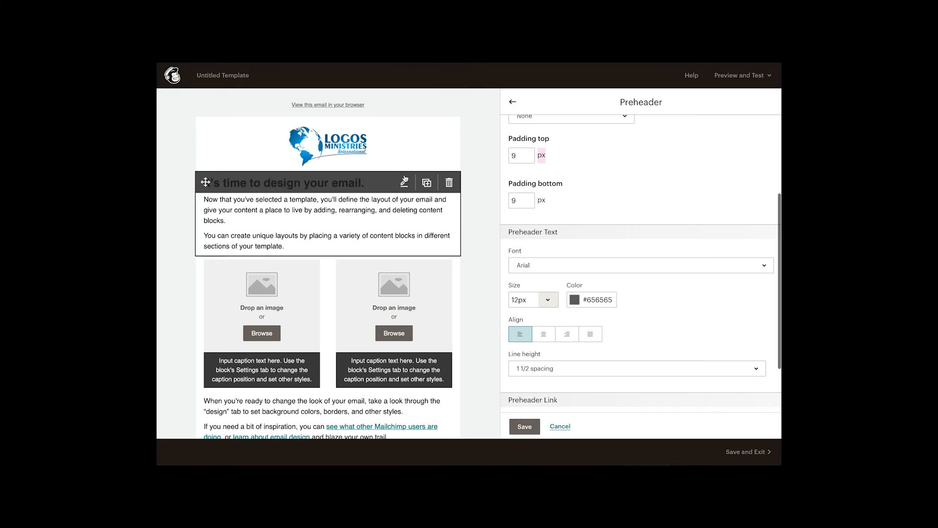
{"action": "mouse_move", "coordinate": [358, 111]}
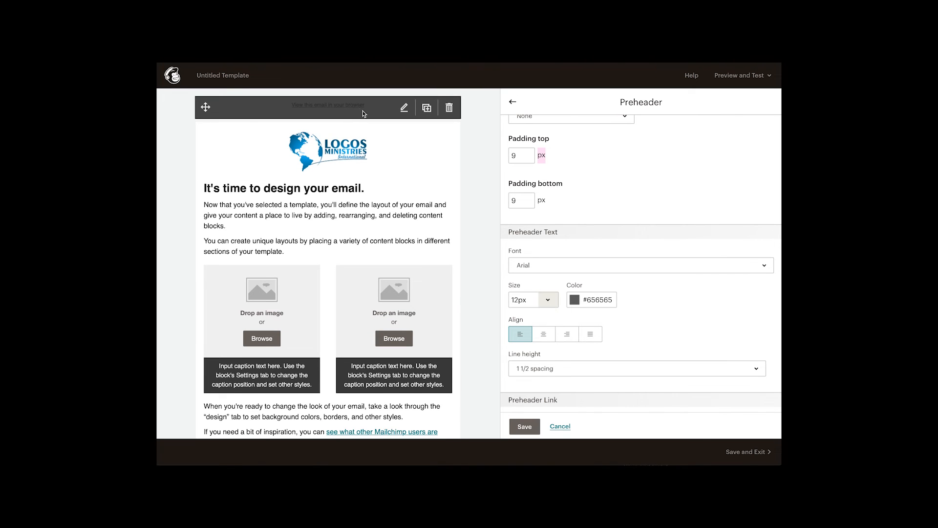
{"action": "scroll", "coordinate": [636, 211], "scroll_direction": "down", "scroll_amount": 1}
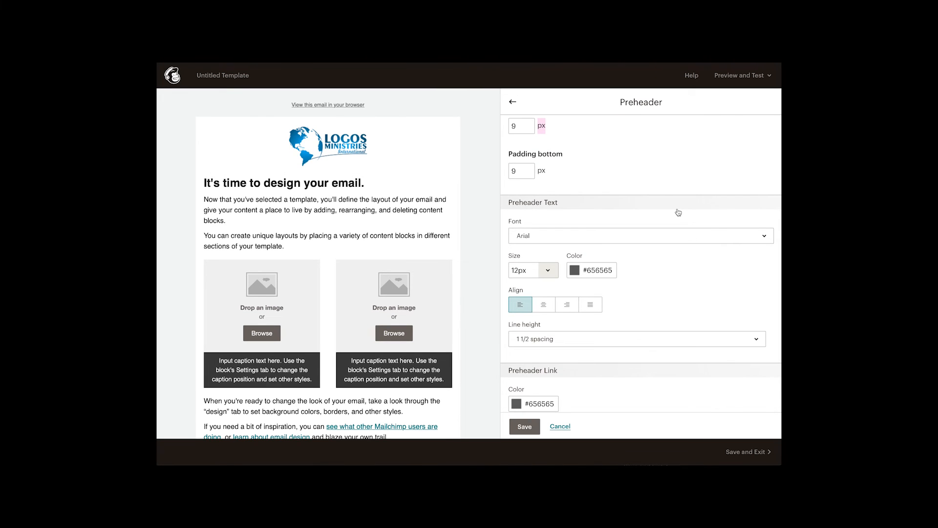
{"action": "left_click", "coordinate": [551, 242]}
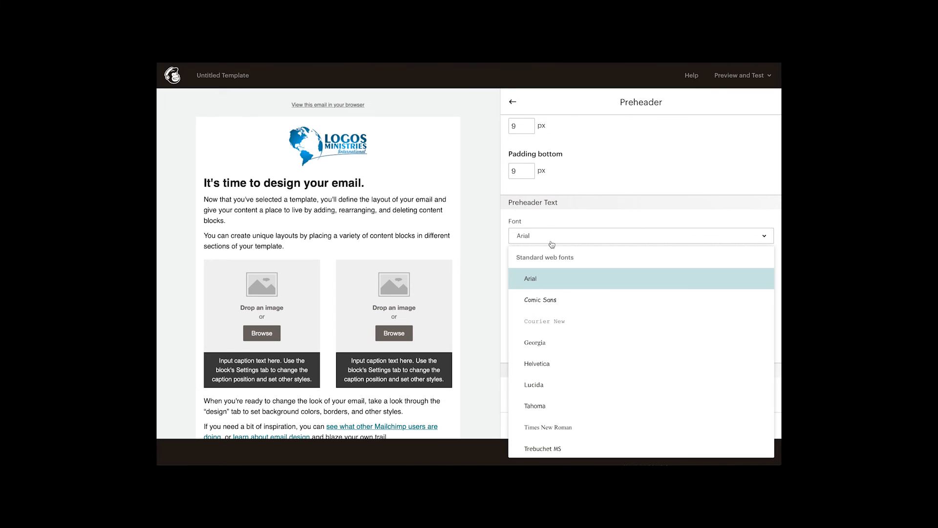
{"action": "scroll", "coordinate": [633, 340], "scroll_direction": "down", "scroll_amount": 3}
{"action": "scroll", "coordinate": [634, 341], "scroll_direction": "down", "scroll_amount": 5}
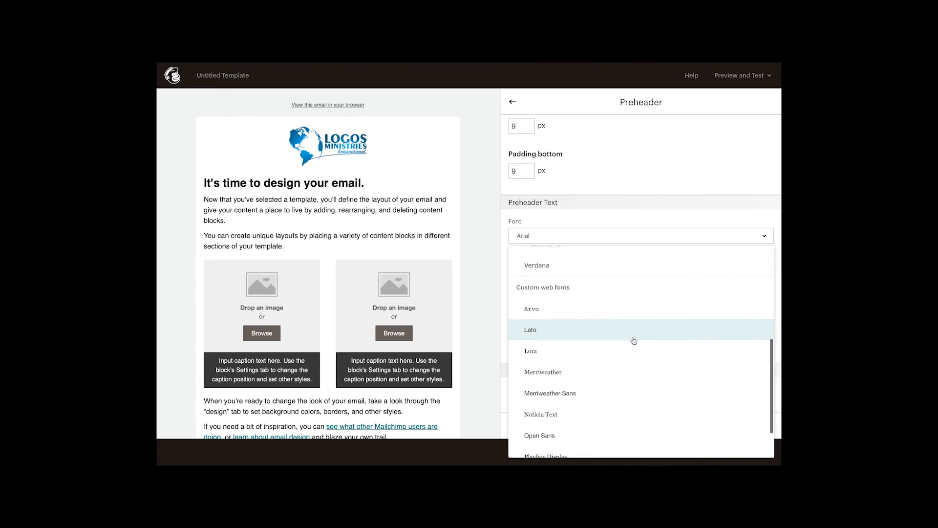
{"action": "scroll", "coordinate": [634, 341], "scroll_direction": "up", "scroll_amount": 8}
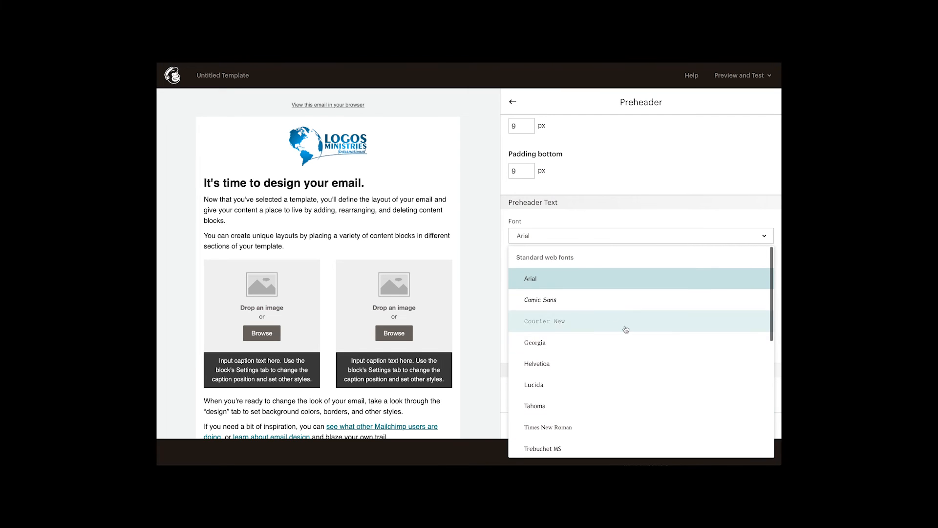
{"action": "left_click", "coordinate": [537, 282]}
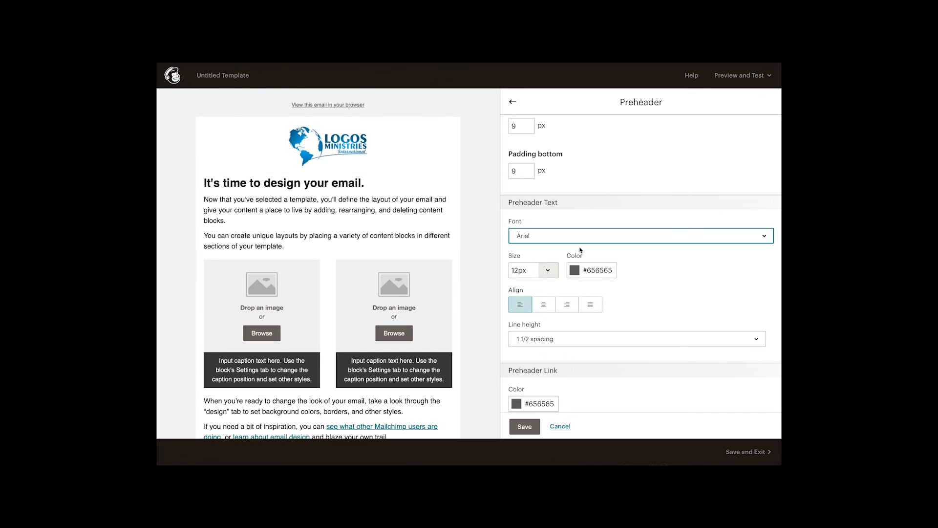
{"action": "scroll", "coordinate": [702, 357], "scroll_direction": "down", "scroll_amount": 1}
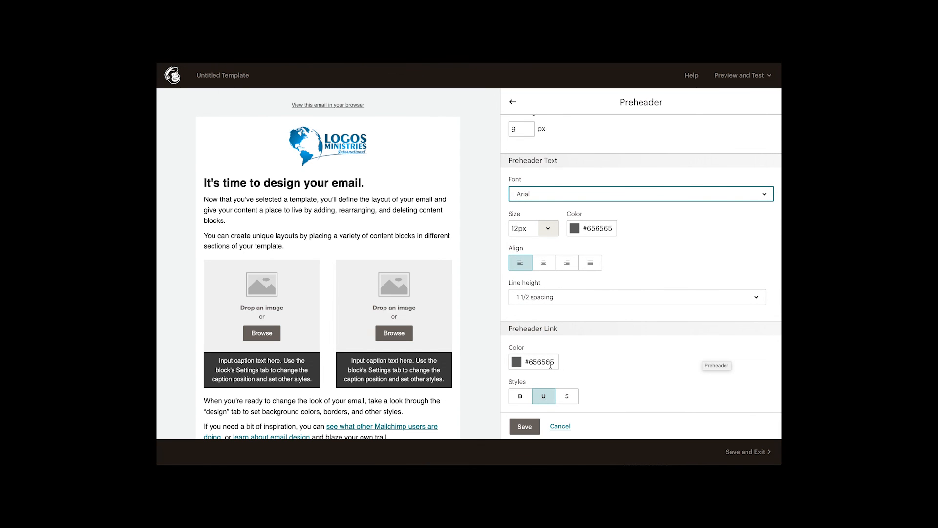
Toggle B, U and S on the #656565 preheader link so only underline stays, then save.
{"action": "left_click", "coordinate": [526, 399]}
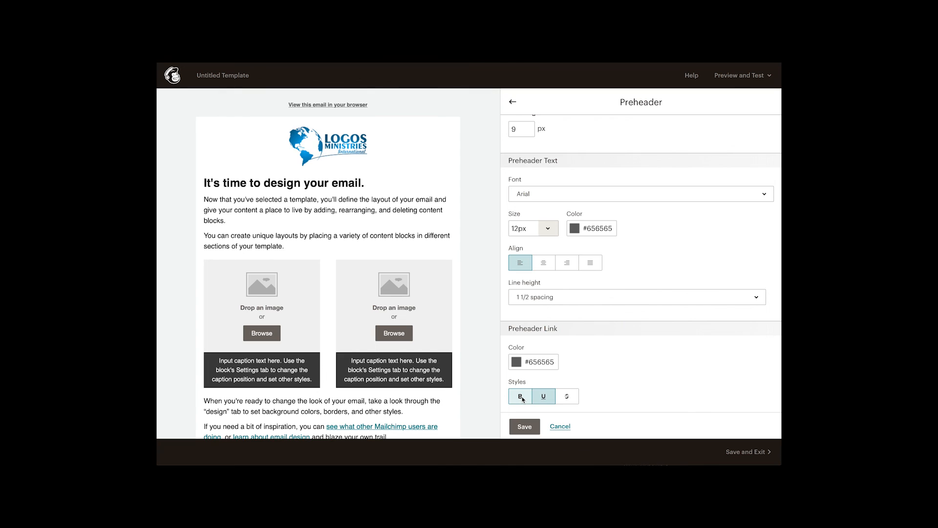
{"action": "left_click", "coordinate": [544, 399]}
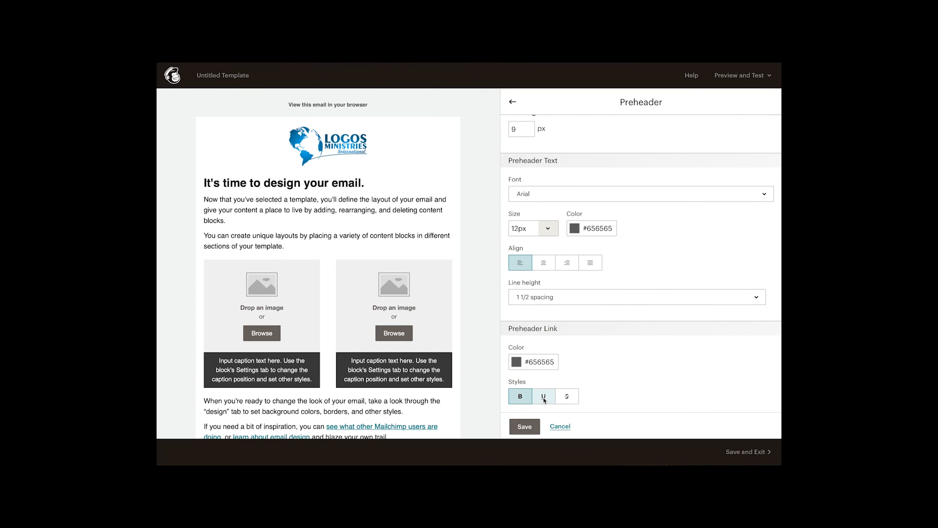
{"action": "left_click", "coordinate": [544, 400]}
{"action": "left_click", "coordinate": [568, 400]}
{"action": "left_click", "coordinate": [569, 401]}
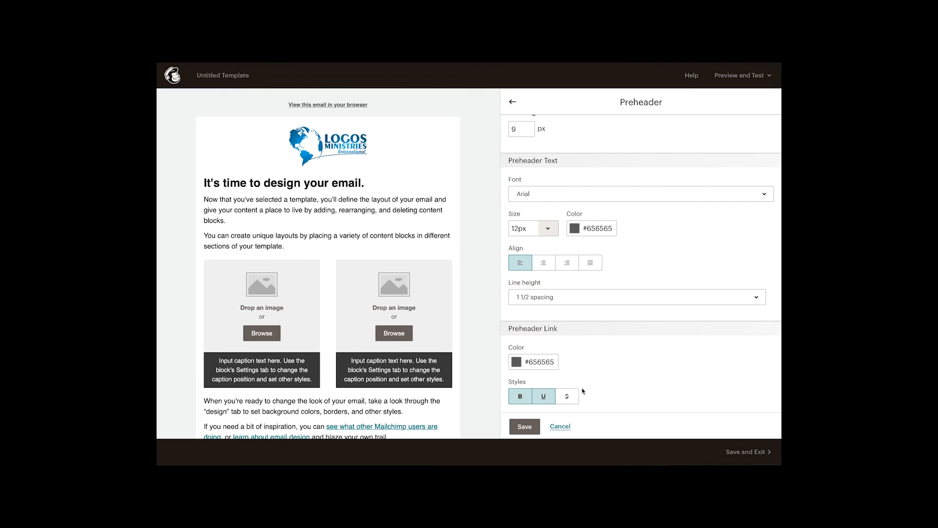
{"action": "left_click", "coordinate": [517, 397]}
{"action": "left_click", "coordinate": [517, 397]}
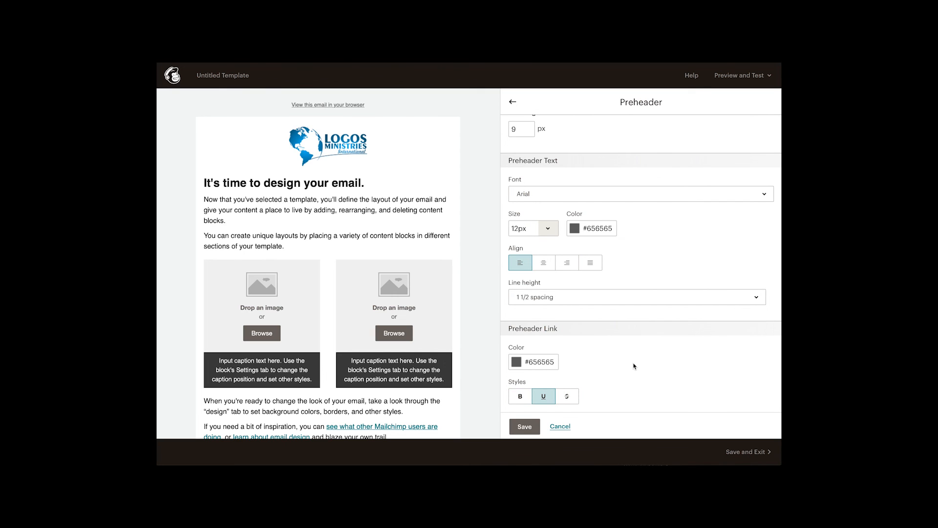
{"action": "left_click", "coordinate": [525, 427]}
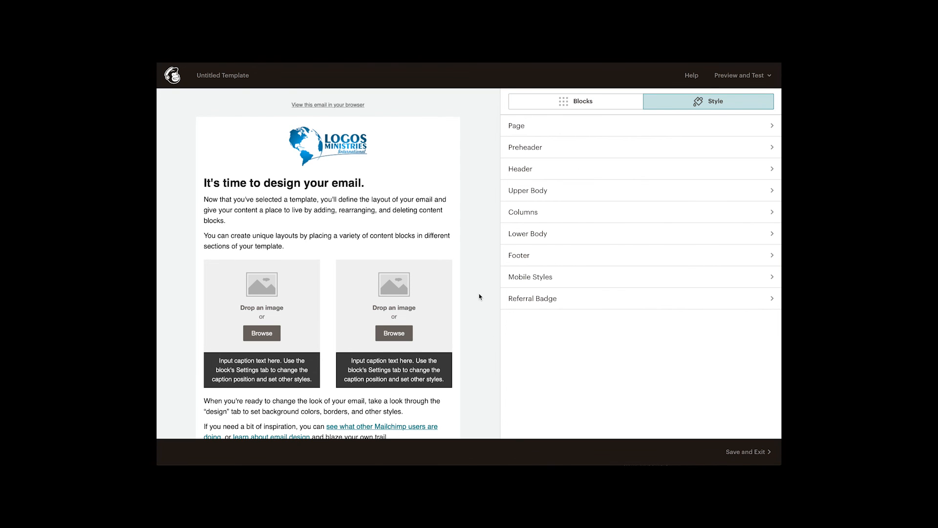